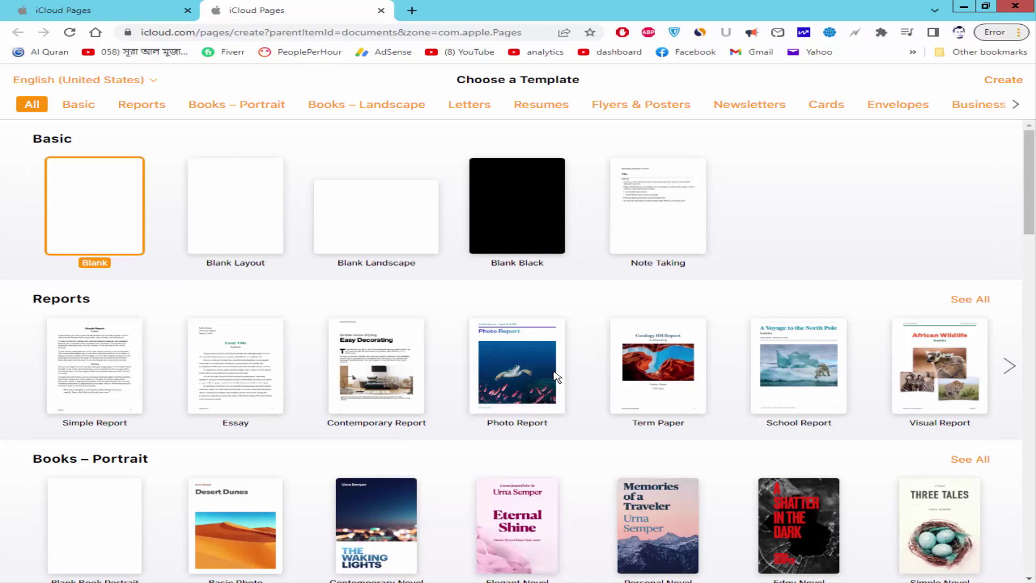
{"action": "scroll", "coordinate": [687, 360], "scroll_direction": "down", "scroll_amount": 3}
{"action": "scroll", "coordinate": [691, 359], "scroll_direction": "up", "scroll_amount": 1}
{"action": "scroll", "coordinate": [691, 359], "scroll_direction": "up", "scroll_amount": 3}
Create a Blank-template document (Blank 6) with page thumbnails shown beside it
{"action": "double_click", "coordinate": [109, 219]}
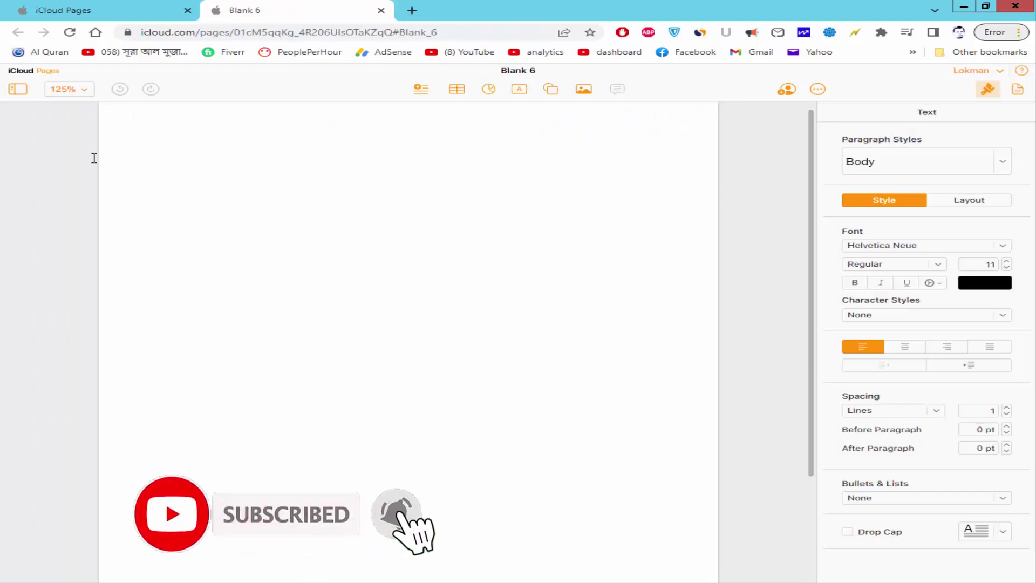
{"action": "left_click", "coordinate": [23, 93]}
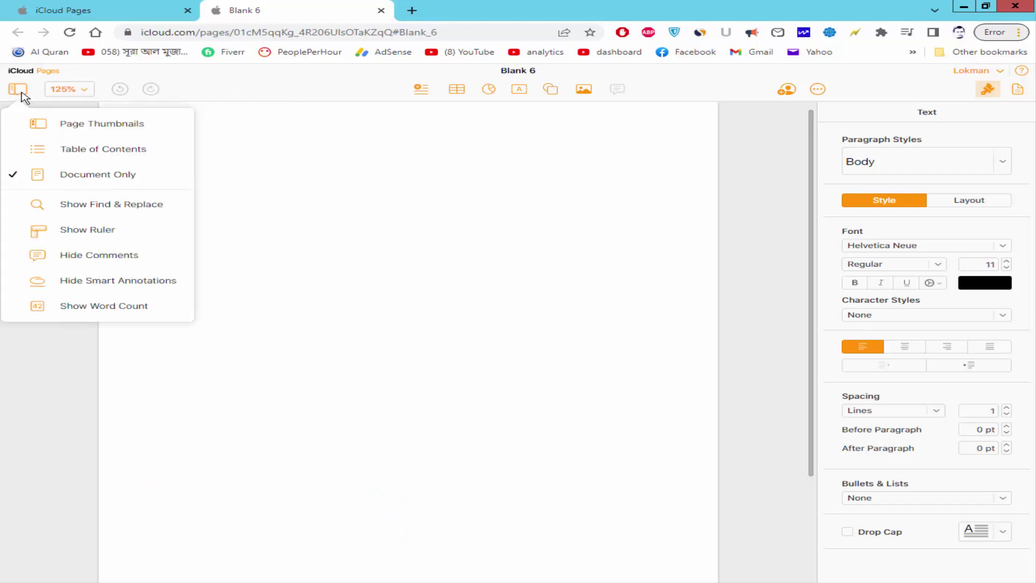
{"action": "left_click", "coordinate": [69, 130]}
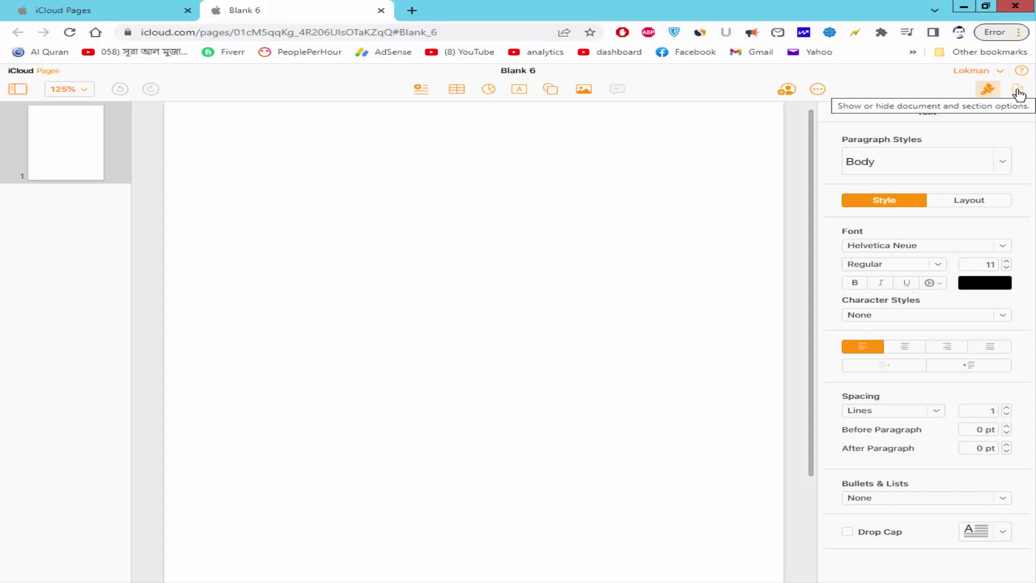
Add three new sections after the current one, giving four pages, and select page 1
{"action": "left_click", "coordinate": [1019, 91]}
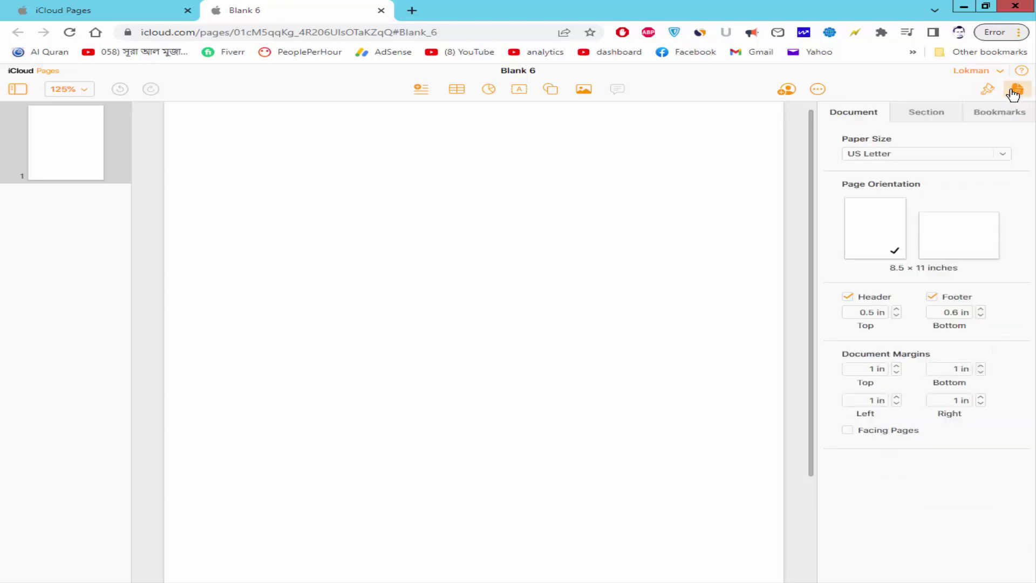
{"action": "left_click", "coordinate": [926, 114]}
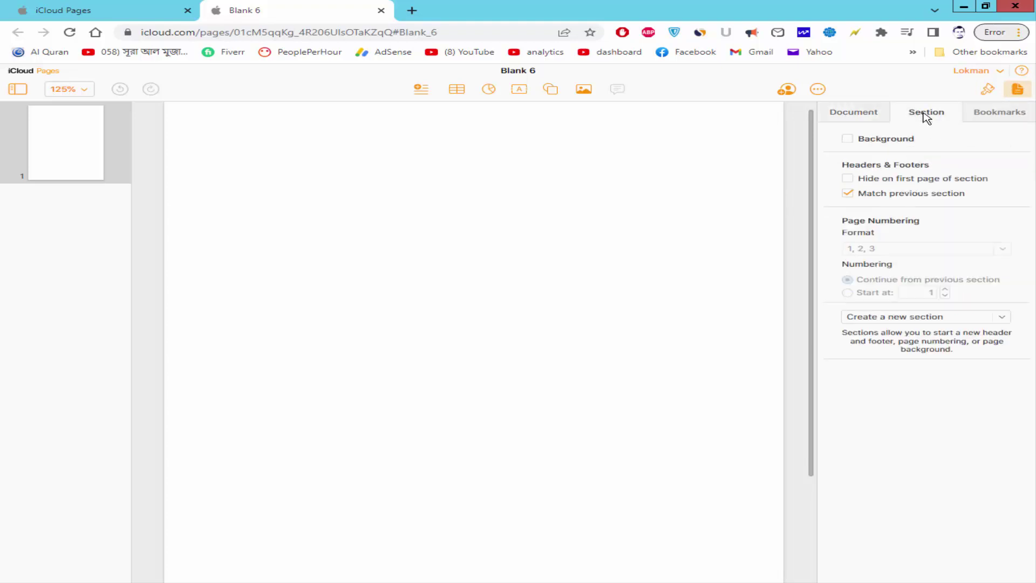
{"action": "left_click", "coordinate": [926, 317]}
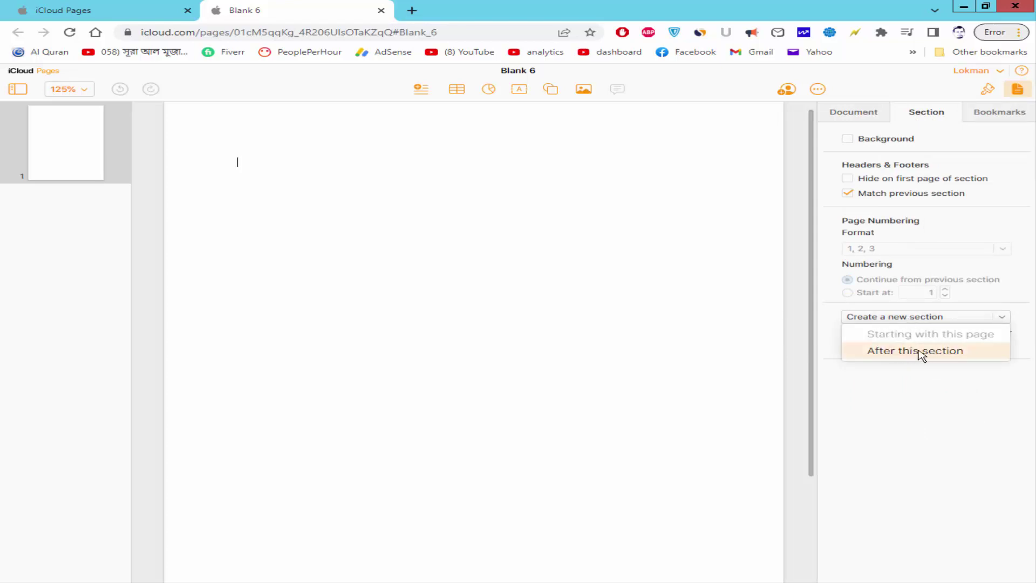
{"action": "left_click", "coordinate": [943, 355]}
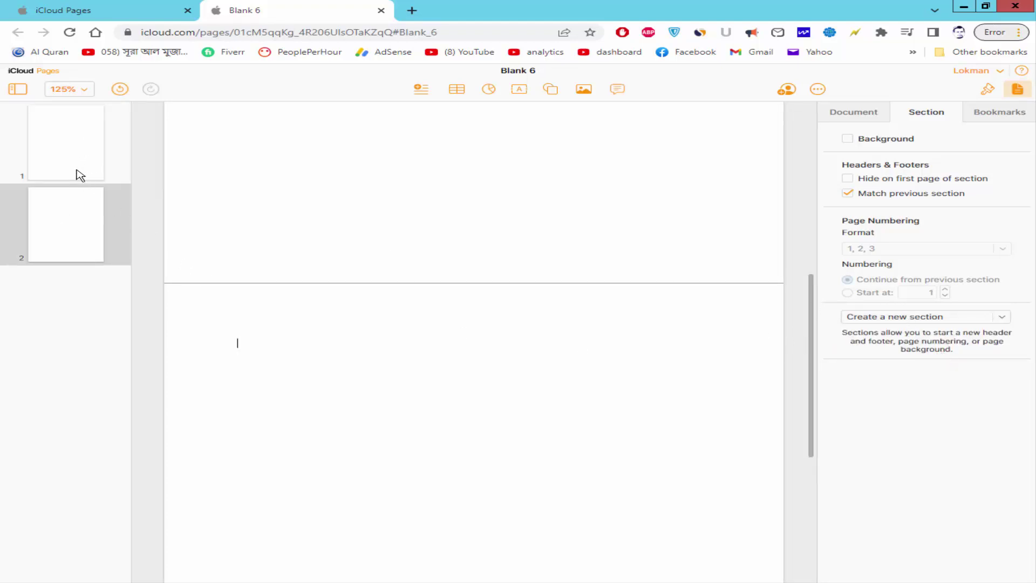
{"action": "left_click", "coordinate": [936, 317]}
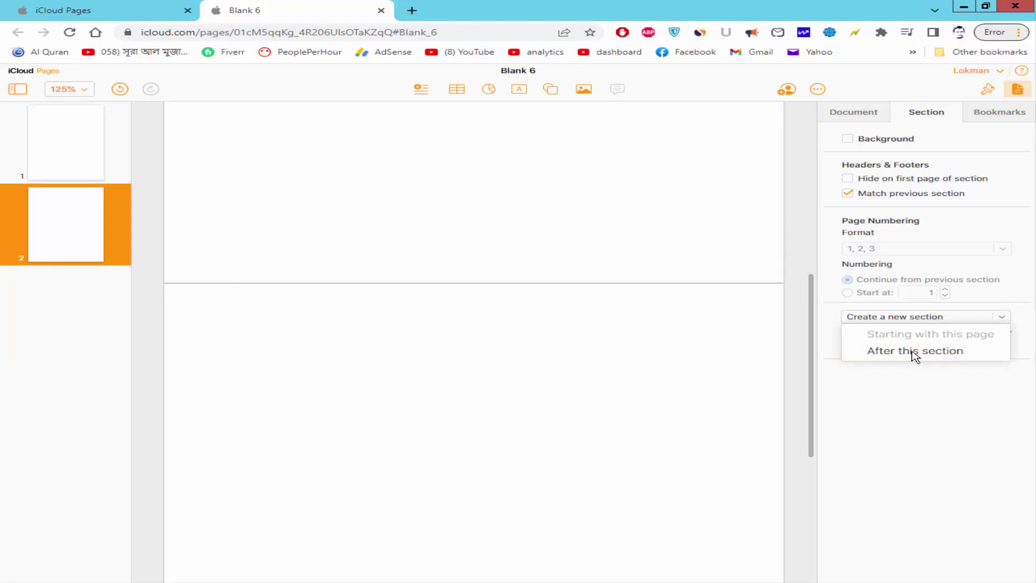
{"action": "left_click", "coordinate": [915, 352]}
{"action": "left_click", "coordinate": [932, 317]}
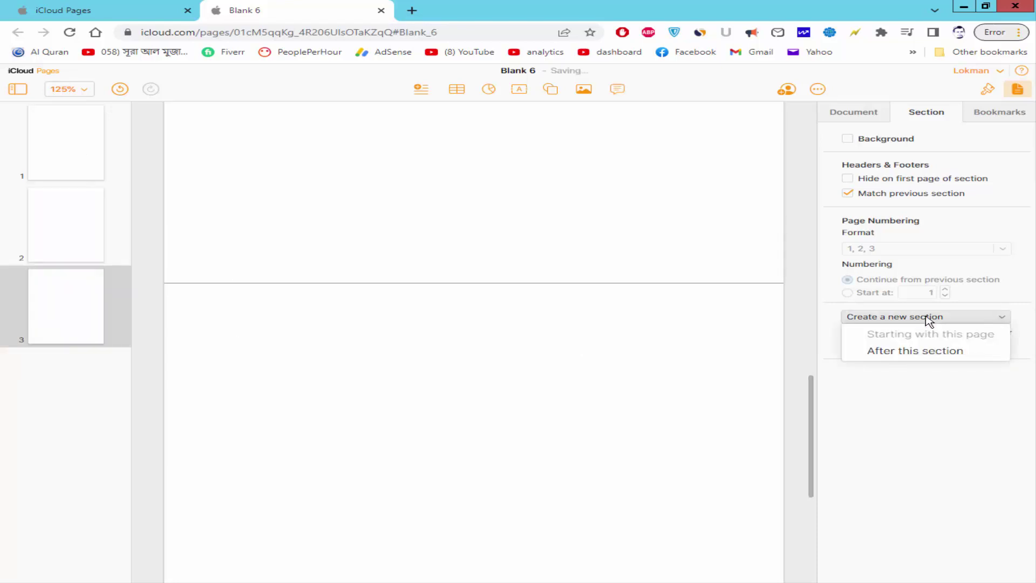
{"action": "left_click", "coordinate": [915, 351]}
{"action": "left_click", "coordinate": [65, 144]}
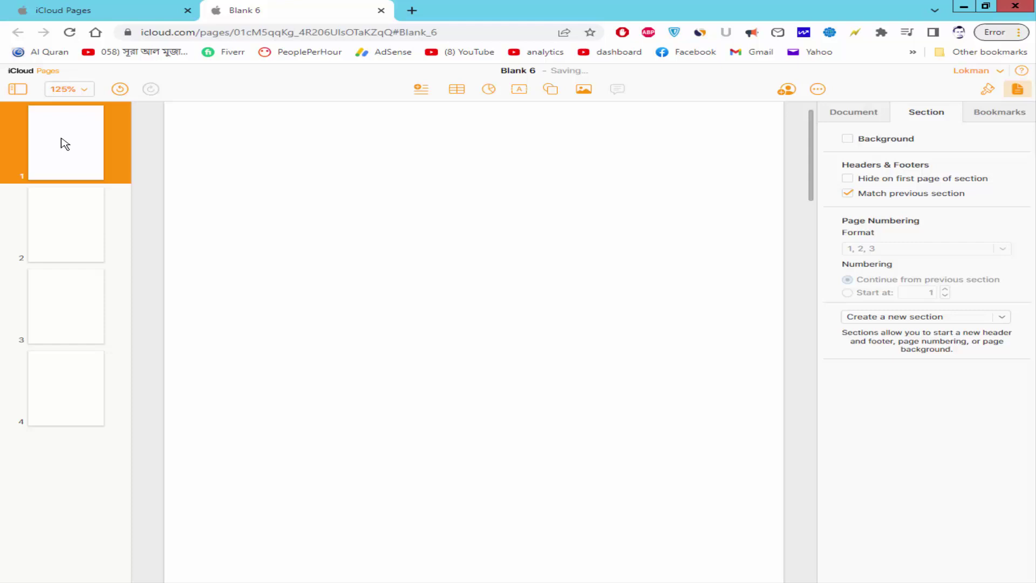
Duplicate the first and third pages to make six pages, then view page 3
{"action": "right_click", "coordinate": [65, 140]}
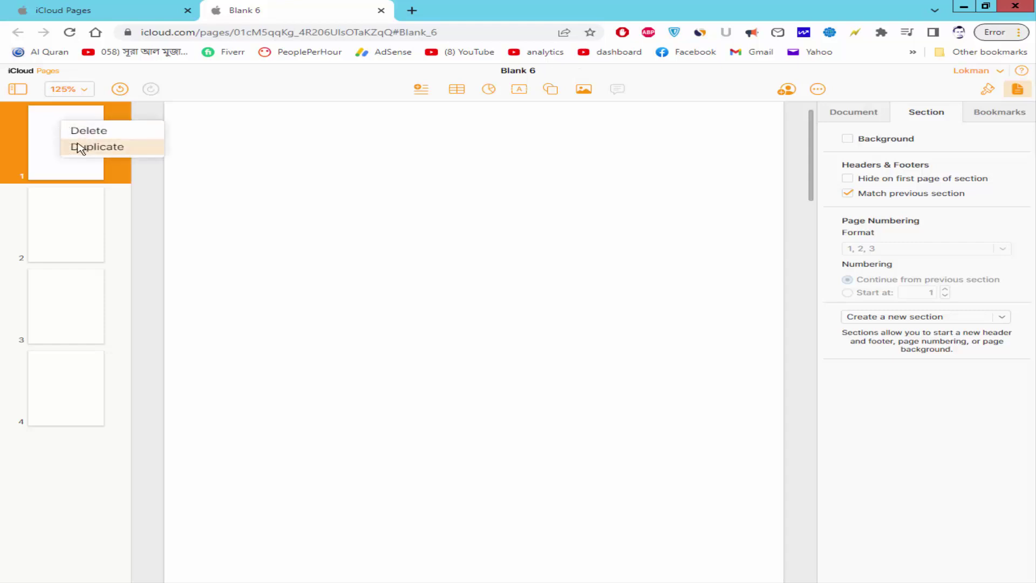
{"action": "left_click", "coordinate": [78, 149]}
{"action": "left_click", "coordinate": [65, 316]}
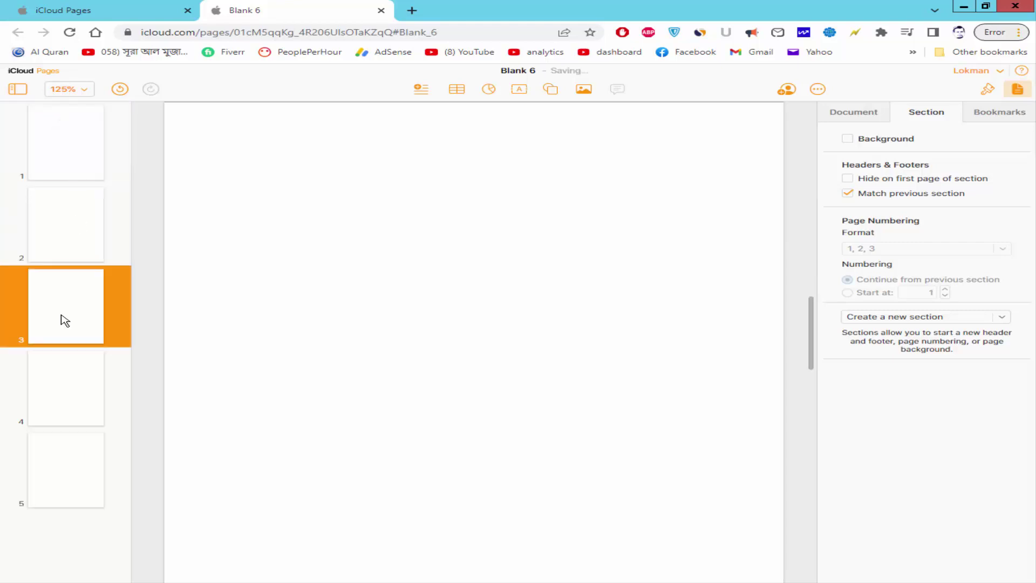
{"action": "right_click", "coordinate": [66, 300]}
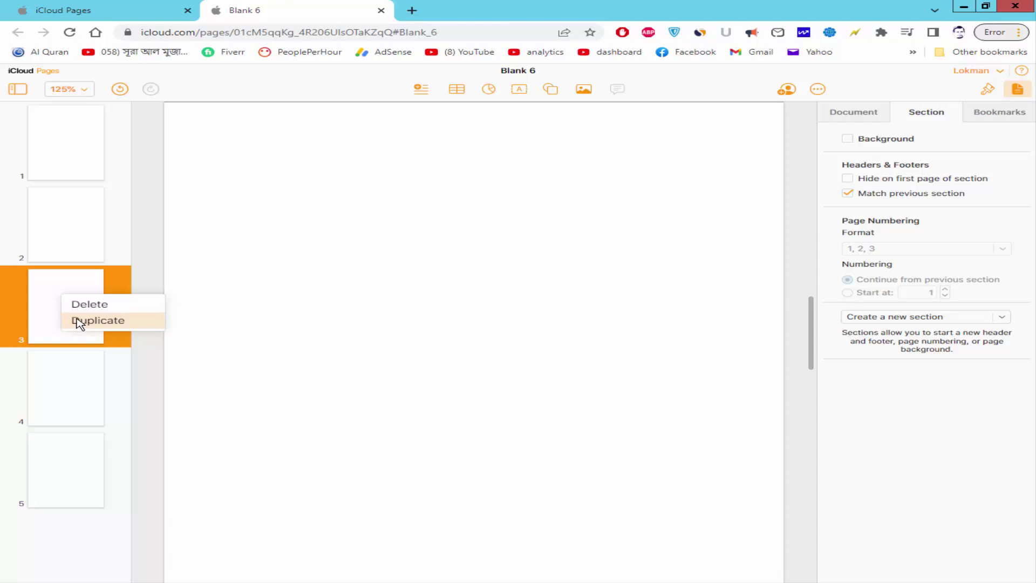
{"action": "left_click", "coordinate": [79, 324]}
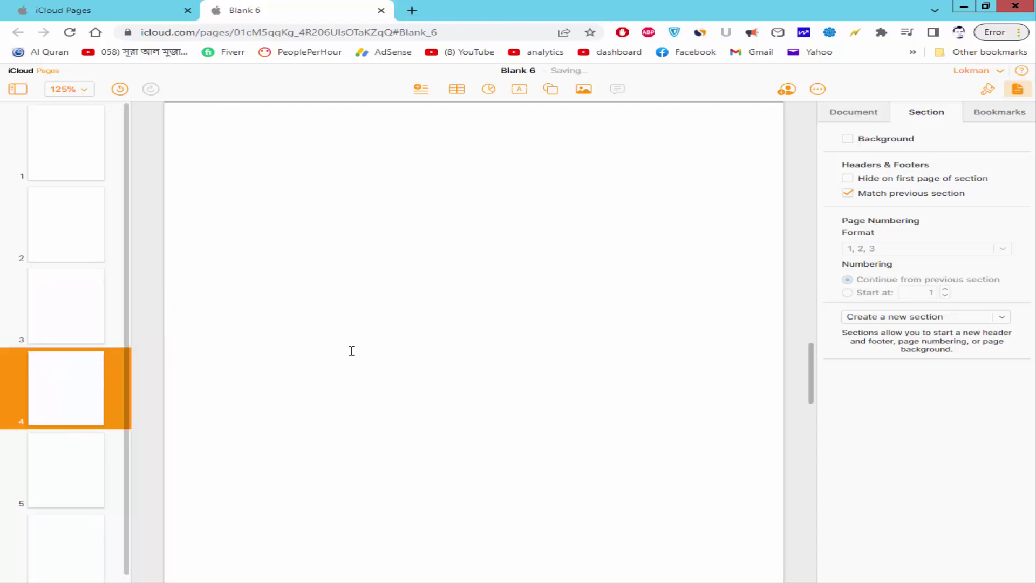
{"action": "scroll", "coordinate": [335, 349], "scroll_direction": "up", "scroll_amount": 5}
{"action": "scroll", "coordinate": [405, 341], "scroll_direction": "up", "scroll_amount": 3}
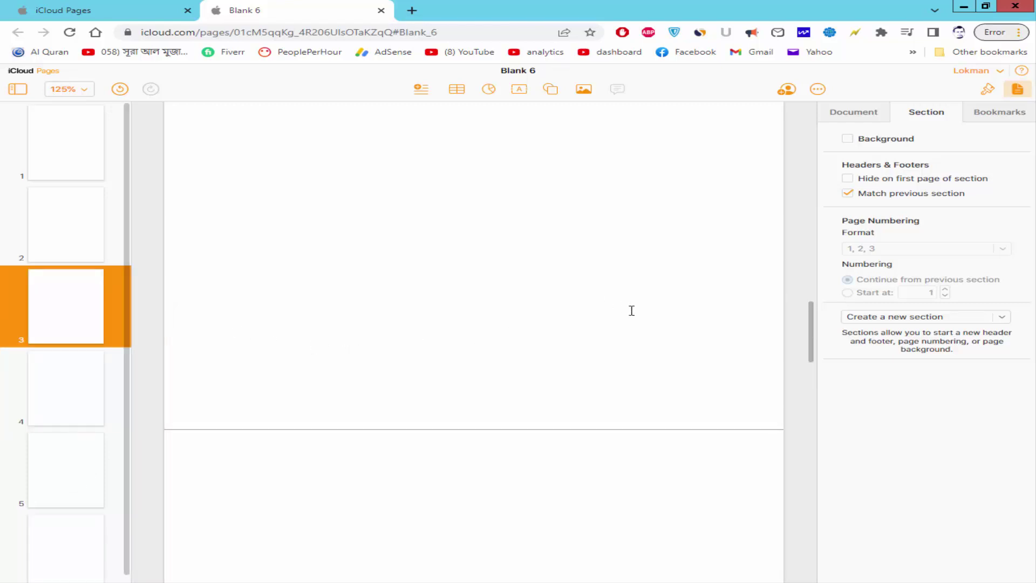
{"action": "left_click_drag", "start_coordinate": [811, 332], "coordinate": [811, 110]}
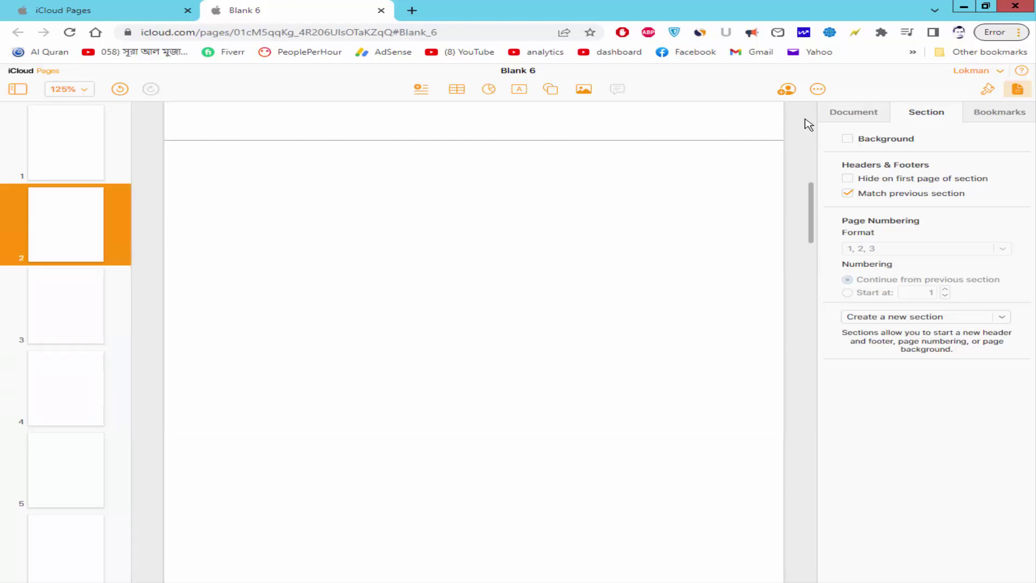
{"action": "left_click", "coordinate": [53, 229]}
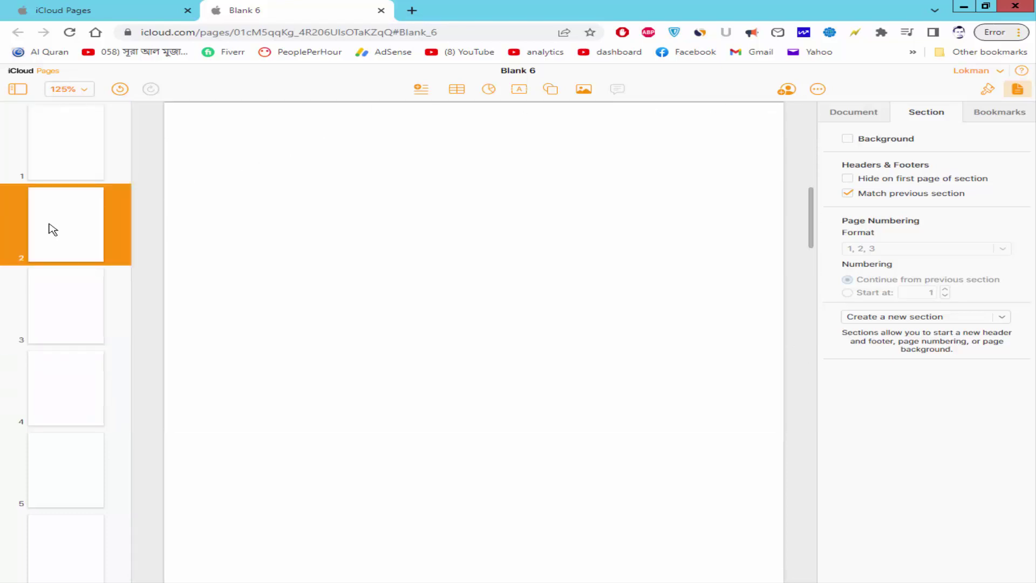
{"action": "left_click", "coordinate": [60, 298]}
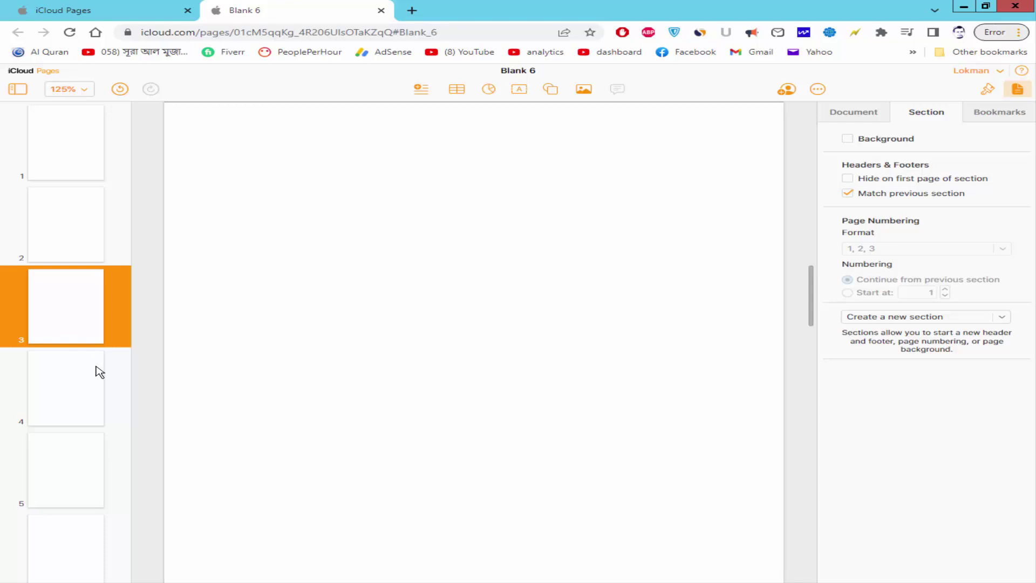
Turn on page 1's section background and fill it with light blue
{"action": "left_click", "coordinate": [81, 380]}
{"action": "left_click", "coordinate": [82, 153]}
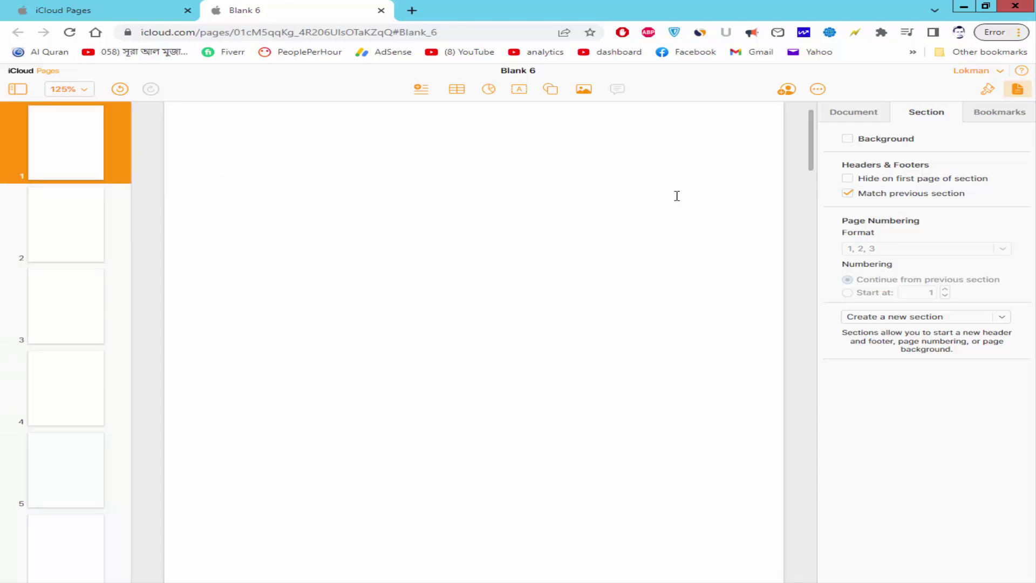
{"action": "left_click", "coordinate": [848, 139]}
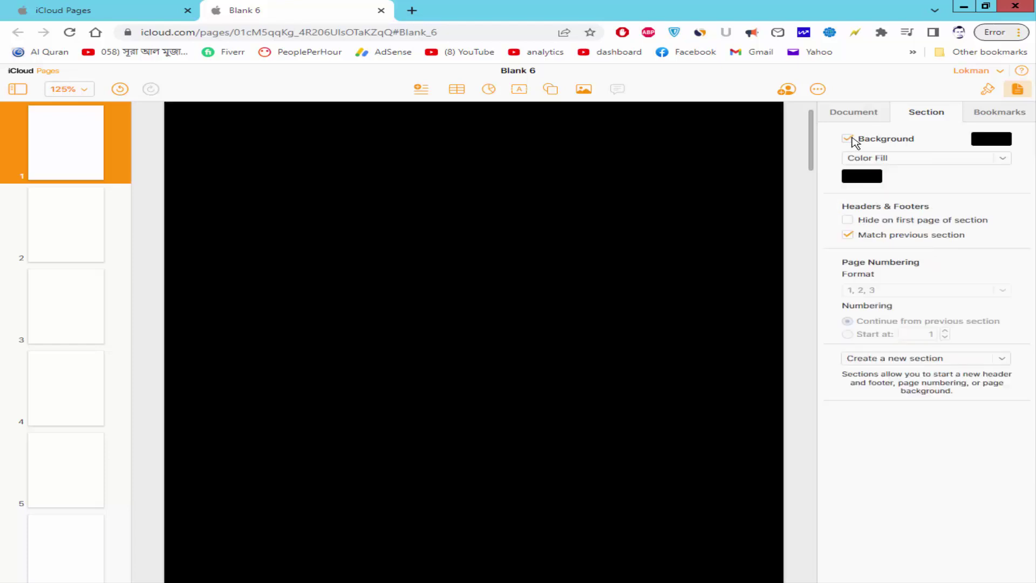
{"action": "left_click", "coordinate": [1001, 139]}
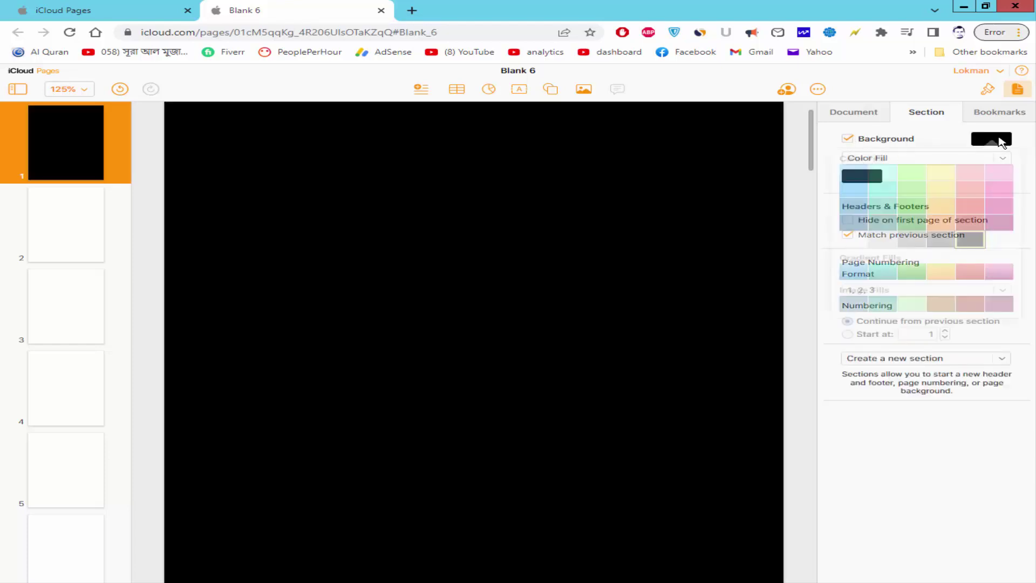
{"action": "left_click", "coordinate": [852, 177]}
{"action": "left_click", "coordinate": [97, 230]}
Give page 2's section a teal gradient background
{"action": "left_click", "coordinate": [67, 225]}
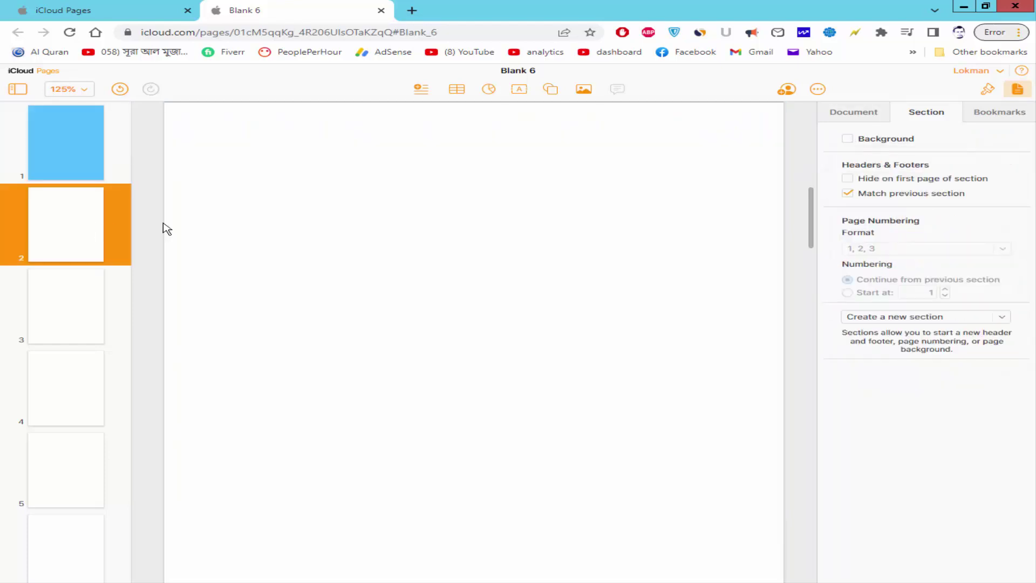
{"action": "left_click", "coordinate": [848, 139]}
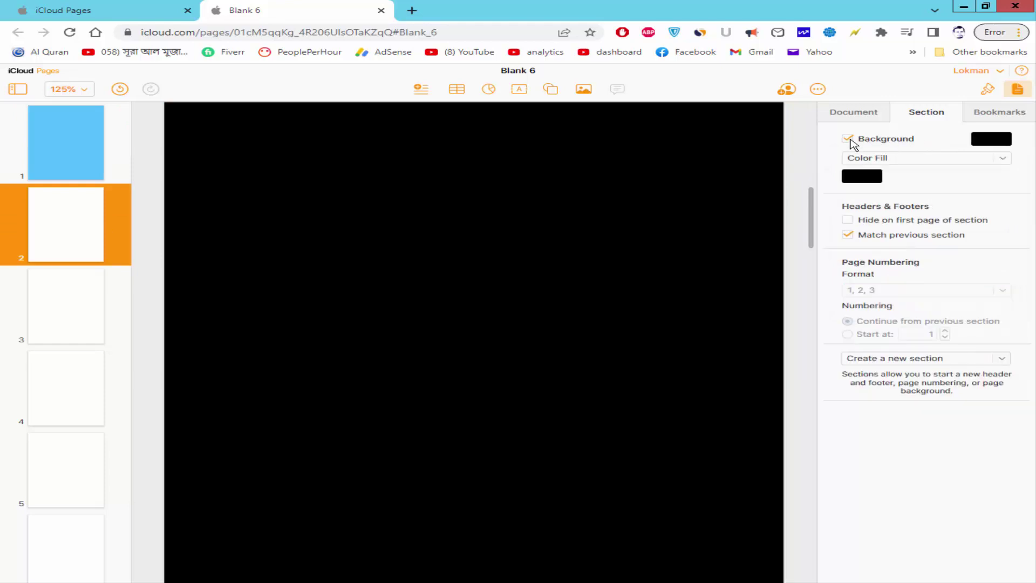
{"action": "left_click", "coordinate": [991, 139]}
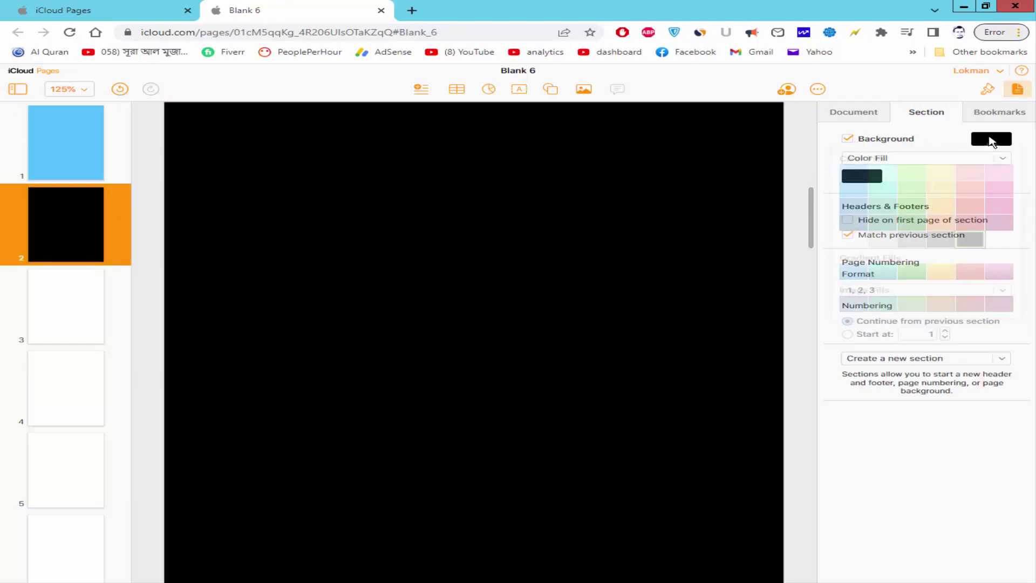
{"action": "left_click", "coordinate": [882, 273]}
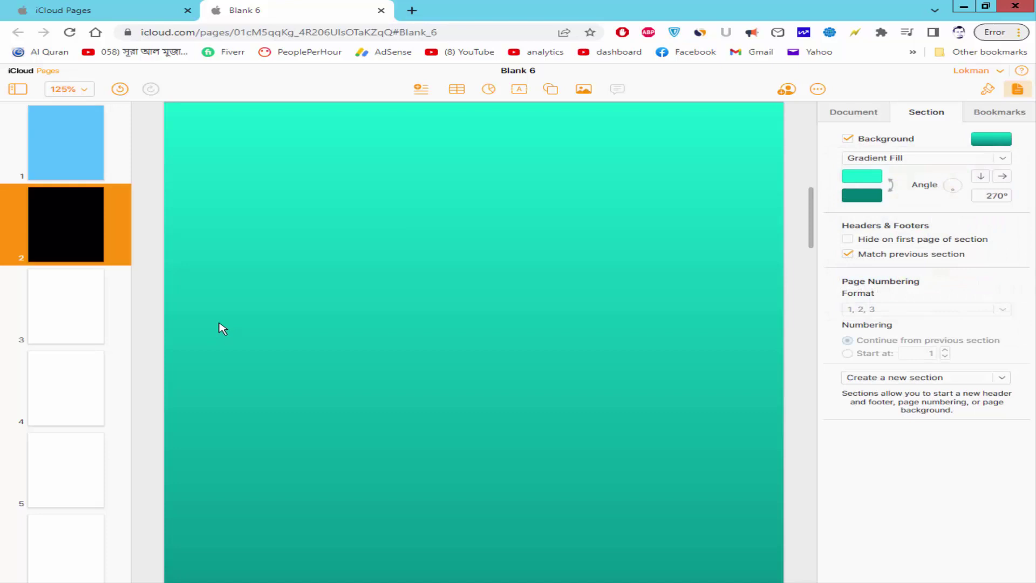
Review page 2's gradient and turn off Match previous section for page 1
{"action": "left_click", "coordinate": [89, 321]}
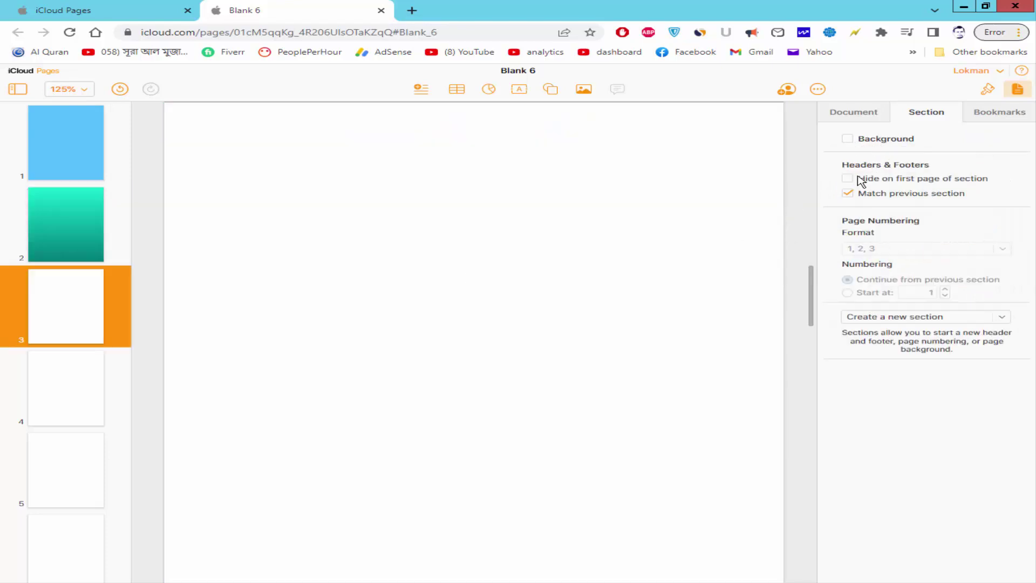
{"action": "left_click", "coordinate": [67, 223]}
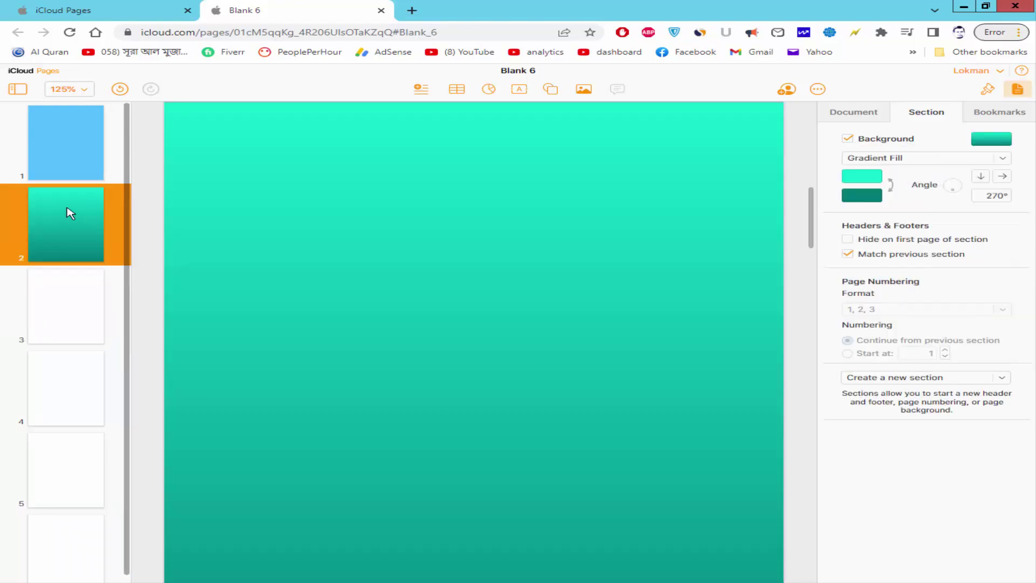
{"action": "left_click", "coordinate": [67, 162]}
{"action": "left_click", "coordinate": [78, 217]}
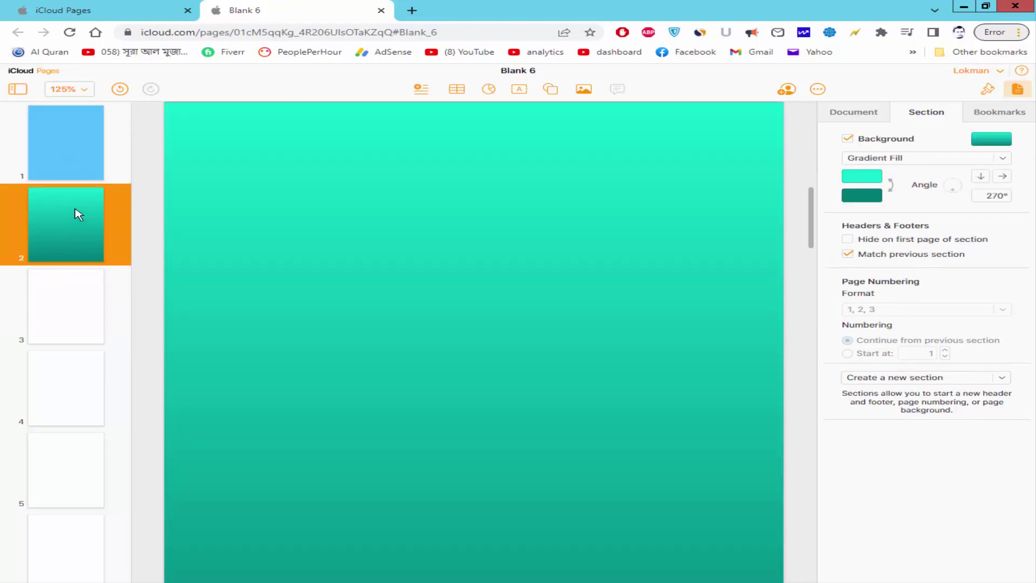
{"action": "left_click", "coordinate": [72, 154]}
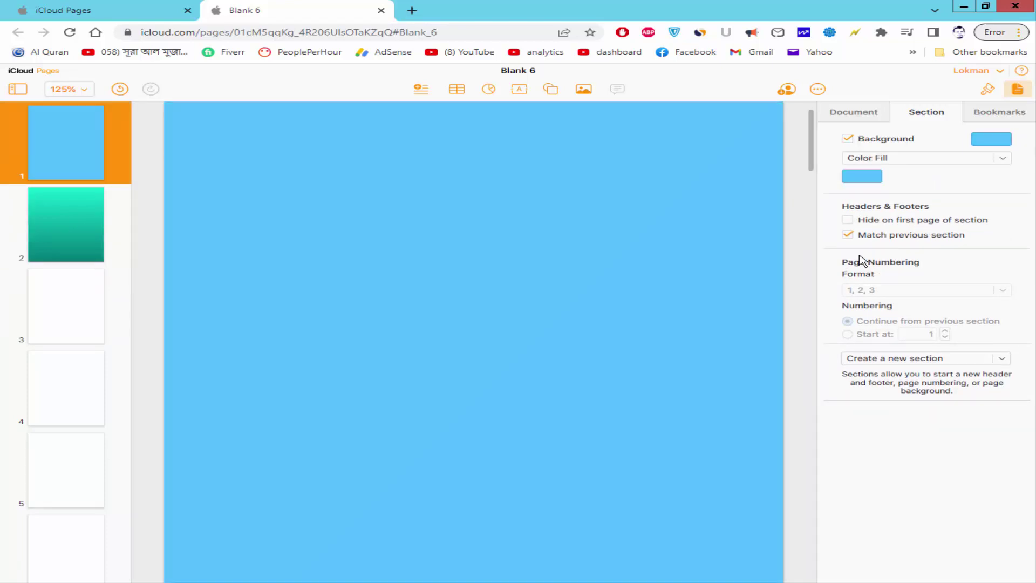
{"action": "left_click", "coordinate": [848, 235]}
{"action": "left_click", "coordinate": [98, 230]}
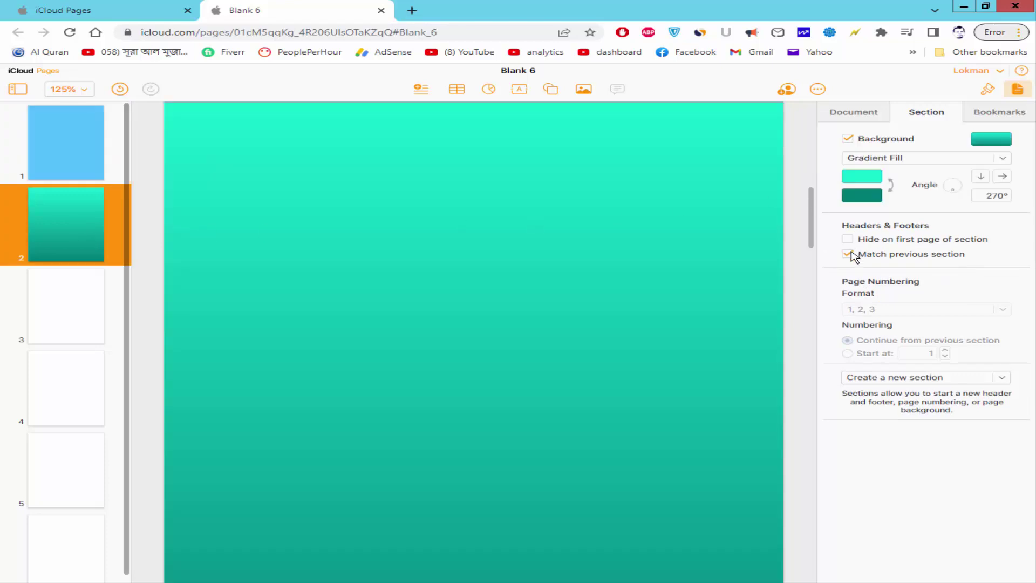
Unlink page 3's section from the previous one and give it a grey background
{"action": "left_click", "coordinate": [97, 304]}
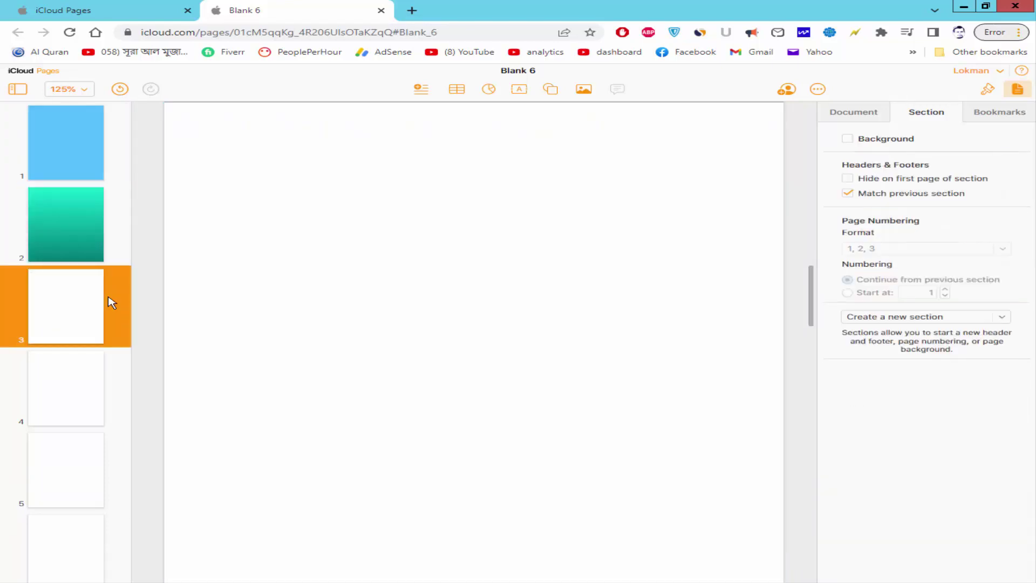
{"action": "left_click", "coordinate": [847, 193]}
{"action": "left_click", "coordinate": [848, 139]}
{"action": "left_click", "coordinate": [991, 140]}
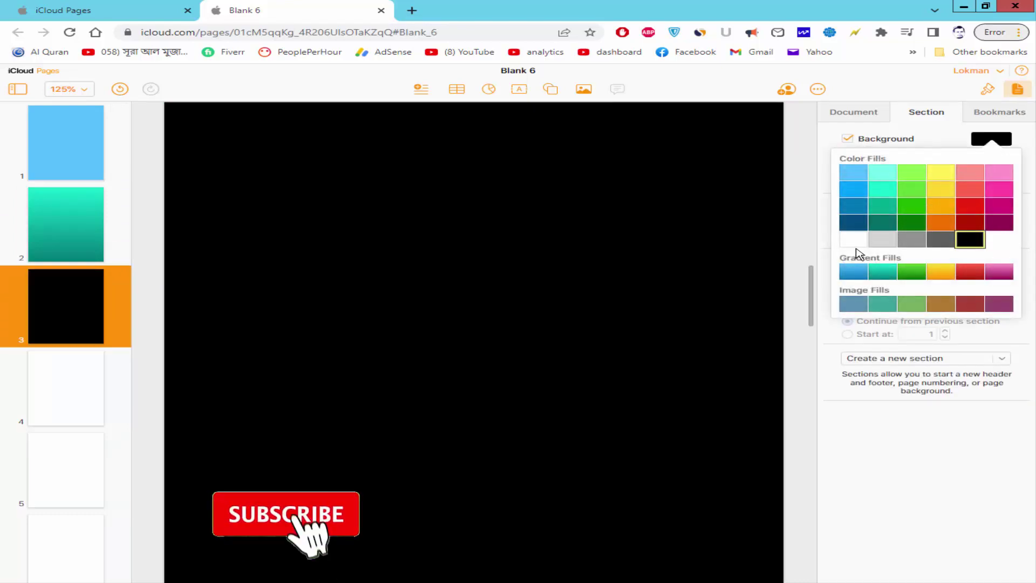
{"action": "left_click", "coordinate": [893, 241]}
{"action": "left_click", "coordinate": [519, 325]}
{"action": "left_click", "coordinate": [67, 387]}
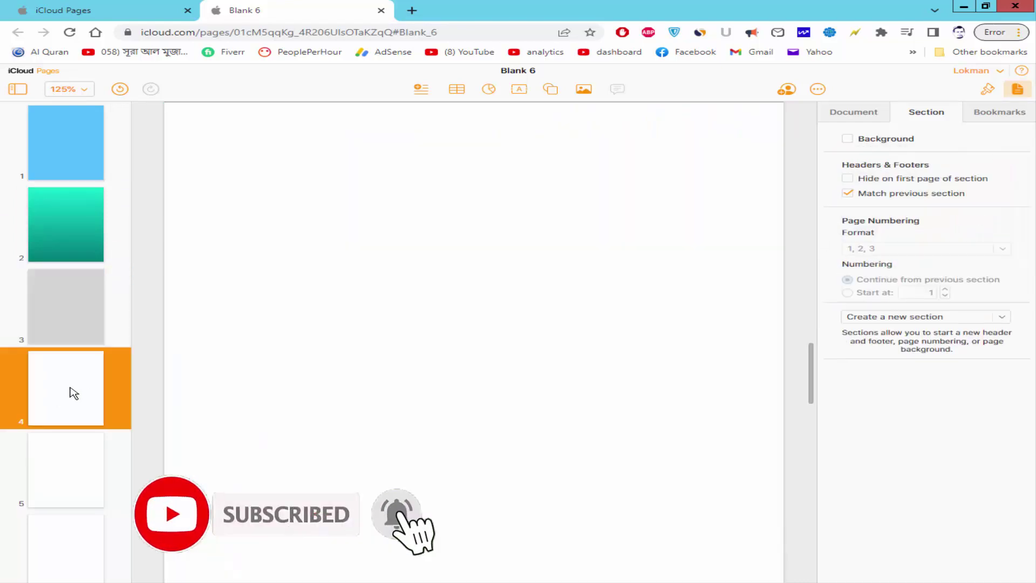